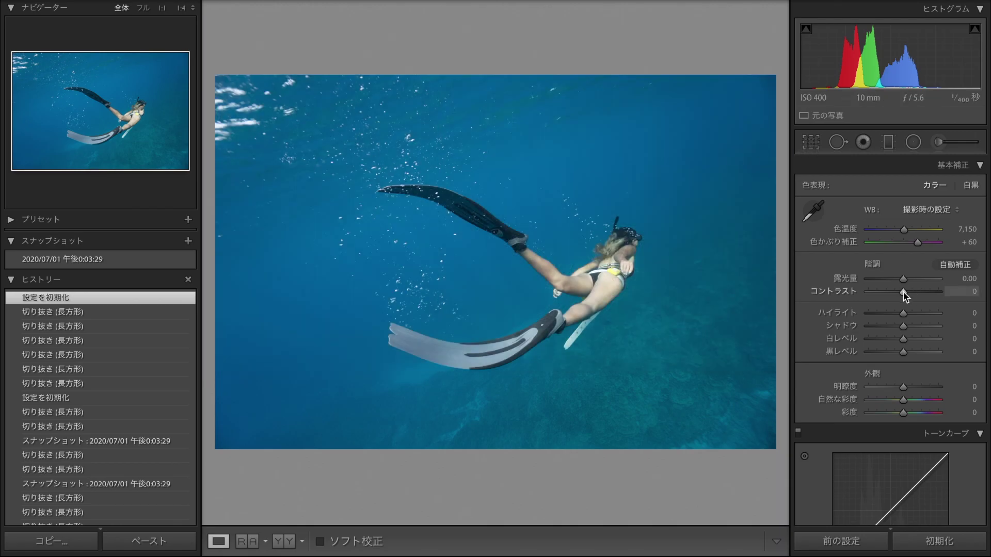
Raise Contrast to +50 on the freediver photo in the Develop module
left_click_drag(905, 293, 923, 292)
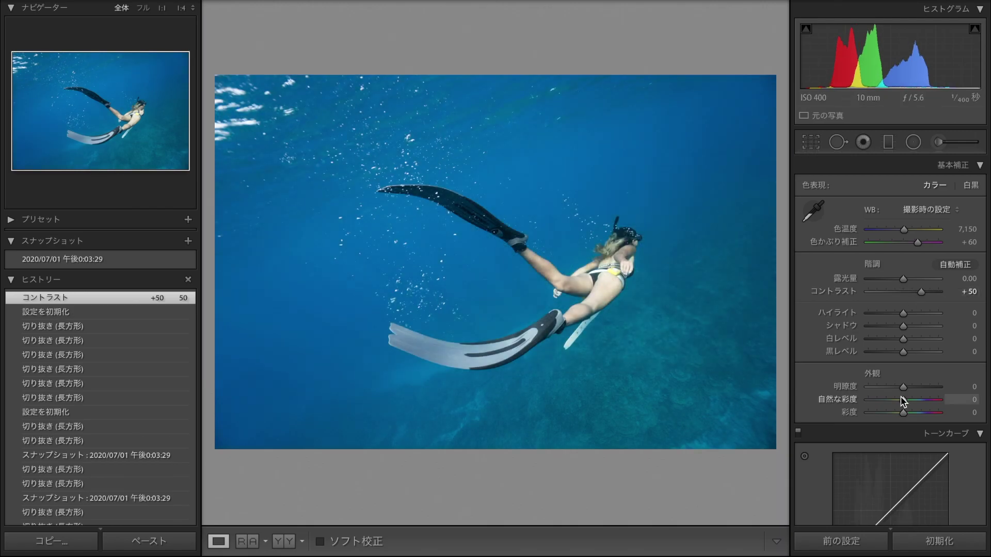
Lift Clarity, lower Exposure slightly and adjust the white balance Temp
left_click_drag(903, 387, 921, 386)
scroll(921, 383, "down", 10)
left_click_drag(903, 269, 901, 278)
scroll(872, 248, "up", 10)
left_click_drag(906, 229, 912, 230)
Push Contrast and Clarity to +100, darken Exposure, and pull Highlights to −76
left_click_drag(921, 291, 945, 291)
left_click_drag(921, 387, 945, 387)
left_click_drag(902, 278, 903, 278)
left_click_drag(904, 313, 877, 313)
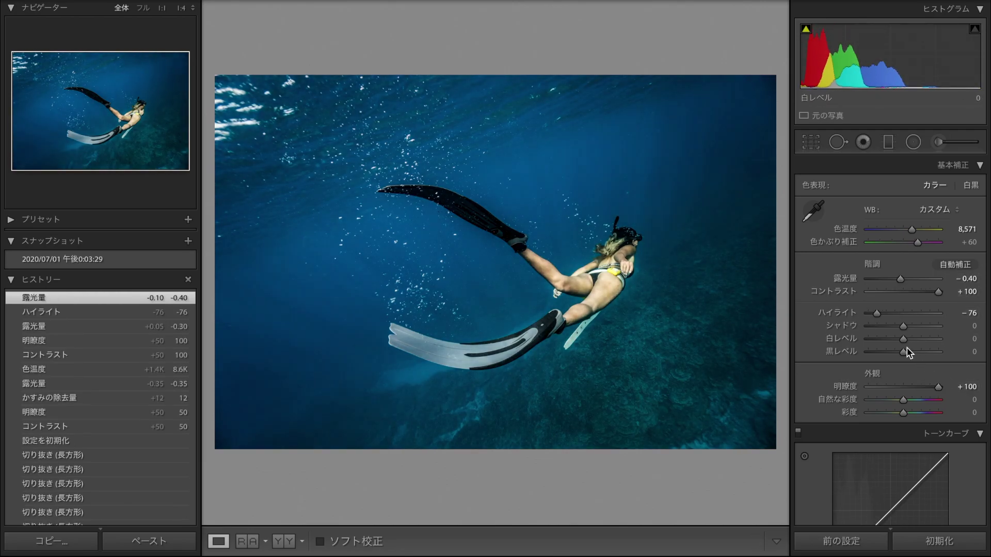
In HSL, shift Aqua hue, drain Aqua saturation, and adjust Blue hue, saturation and luminance
scroll(906, 321, "down", 10)
left_click_drag(918, 253, 872, 259)
mouse_move(908, 272)
left_mouse_down()
mouse_move(950, 273)
mouse_move(926, 247)
left_mouse_up()
mouse_move(907, 306)
left_mouse_down()
mouse_move(885, 324)
mouse_move(903, 335)
left_mouse_up()
scroll(927, 318, "up", 10)
left_click_drag(940, 291, 937, 293)
Set Tint to +75 and Exposure to −0.75, raise Whites, lower Blacks, restore Contrast and Clarity to 100
left_click_drag(918, 240, 913, 230)
left_click_drag(900, 279, 898, 279)
mouse_move(903, 339)
left_mouse_down()
mouse_move(911, 339)
mouse_move(900, 352)
left_mouse_up()
left_click_drag(933, 386, 939, 386)
left_click_drag(935, 292, 938, 292)
key("y")
key("y")
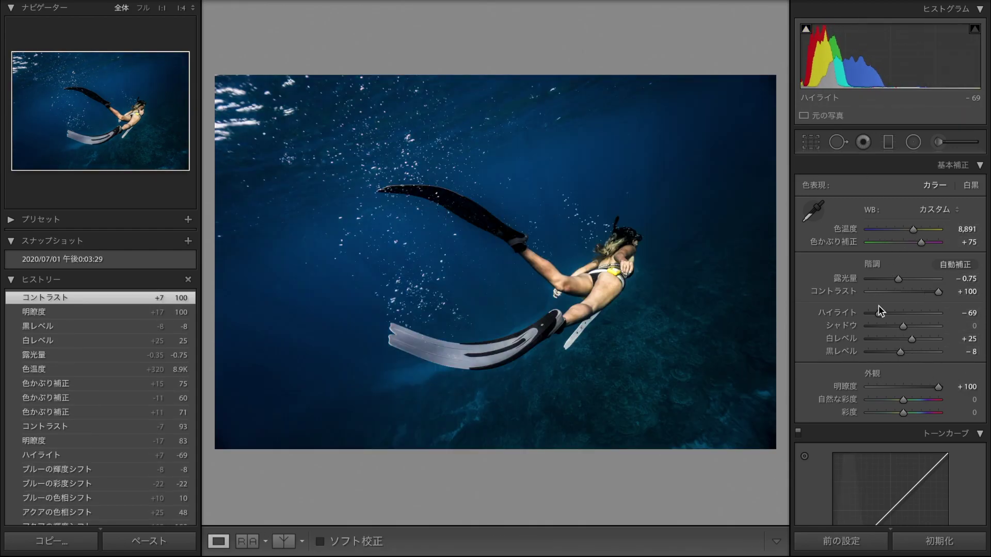
Lift Shadows to +30, lower Temp to 8,486, ease Clarity to +72 and soften Whites
mouse_move(903, 326)
left_mouse_down()
mouse_move(914, 327)
mouse_move(913, 339)
left_mouse_up()
left_click_drag(913, 229, 911, 230)
left_click_drag(939, 387, 928, 387)
left_click_drag(913, 339, 902, 339)
left_click_drag(938, 292, 899, 279)
Try a Yellow saturation change in HSL, then reset the Yellow adjustments
scroll(912, 315, "down", 10)
mouse_move(908, 319)
left_mouse_down()
mouse_move(924, 319)
mouse_move(911, 333)
left_mouse_up()
double_click(924, 319)
double_click(908, 307)
double_click(910, 332)
double_click(915, 319)
Set Blue hue to +5, brighten the blues, and drain Aqua saturation to −100
scroll(910, 363, "down", 5)
mouse_move(911, 414)
left_mouse_down()
mouse_move(900, 427)
mouse_move(910, 440)
left_mouse_up()
left_click_drag(946, 380, 869, 367)
left_click_drag(926, 354, 912, 356)
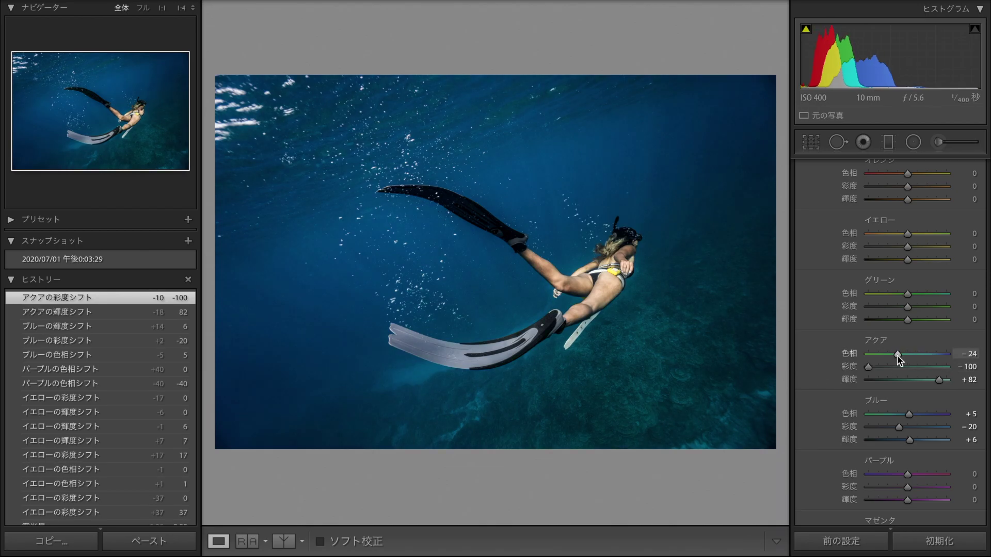
Reset Aqua hue to zero, add edge-masked sharpening and noise reduction, and set Dehaze to +20
double_click(897, 355)
scroll(908, 371, "down", 10)
mouse_move(877, 416)
left_mouse_down()
mouse_move(907, 416)
mouse_move(894, 442)
left_mouse_up()
left_click_drag(869, 454, 897, 455)
left_click_drag(869, 490, 886, 490)
scroll(885, 490, "down", 5)
scroll(885, 491, "down", 5)
left_click_drag(903, 448, 910, 454)
Draw a radial filter ellipse around the diver that darkens the surroundings
left_click(913, 142)
left_click_drag(502, 287, 712, 407)
left_click_drag(361, 191, 439, 164)
left_click_drag(902, 237, 895, 237)
mouse_move(484, 150)
left_mouse_down()
mouse_move(248, 404)
mouse_move(266, 389)
left_mouse_up()
left_click(913, 142)
Settle overall Exposure near −0.50, nudge the radial filter's exposure, and compare with the original
left_click_drag(900, 279, 901, 278)
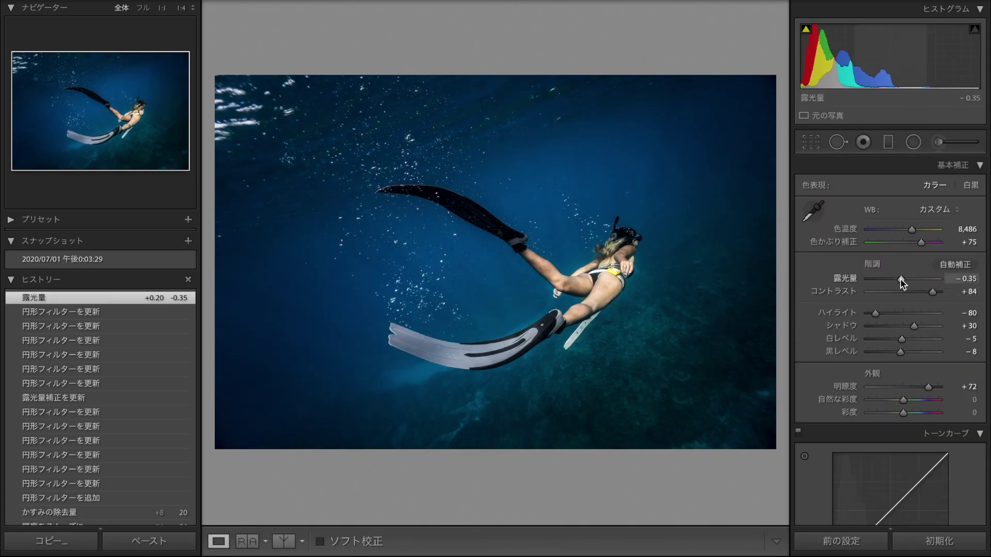
key("shift+m")
left_click_drag(896, 236, 896, 237)
key("shift+m")
left_click_drag(901, 279, 901, 280)
key("shift+m")
key("shift+m")
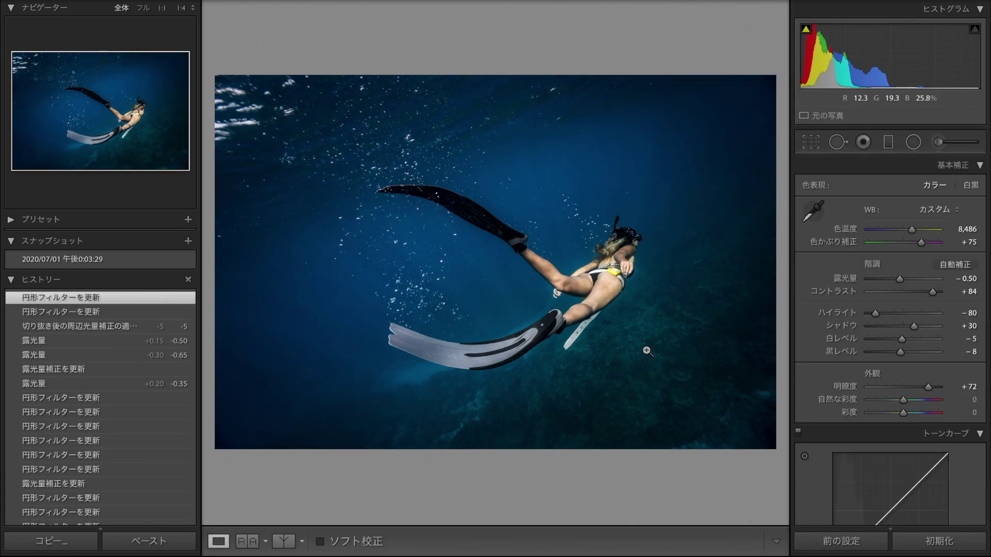
left_click(284, 541)
left_click(218, 541)
Tighten and reposition the crop frame around the diver
key("r")
left_click_drag(759, 405, 710, 411)
left_click_drag(495, 441, 492, 443)
mouse_move(598, 411)
left_mouse_down()
mouse_move(691, 391)
mouse_move(510, 408)
left_mouse_up()
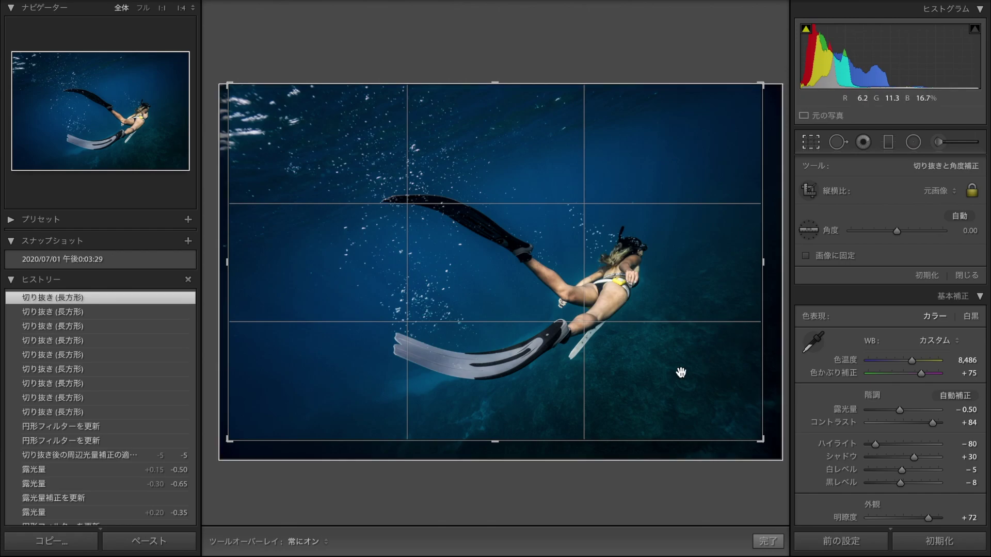
Rotate the crop 2.6° to straighten the photo and apply it
left_click_drag(682, 373, 651, 350)
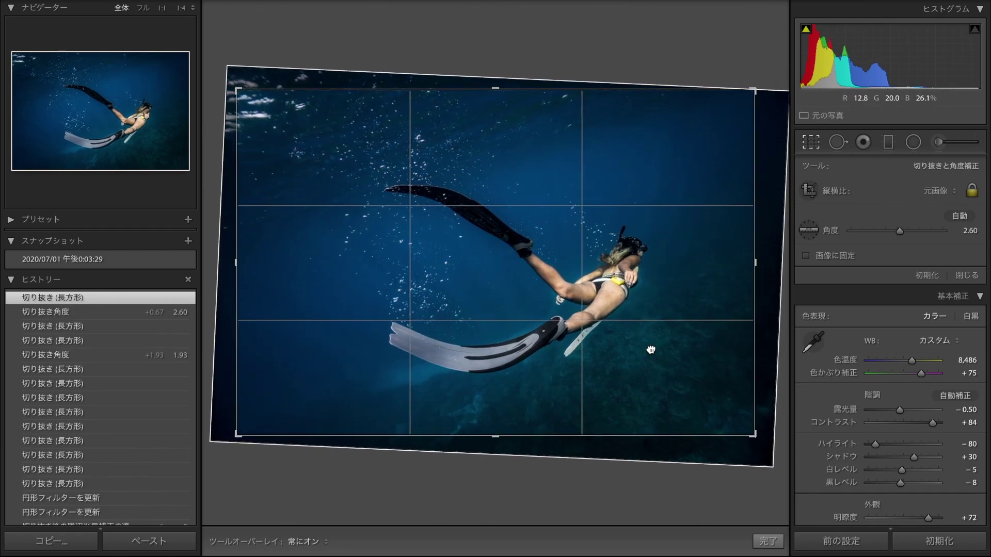
key("Return")
key("y")
key("y")
Shift the Camera Calibration Blue Primary hue to +11 and reduce its saturation
scroll(894, 320, "down", 10)
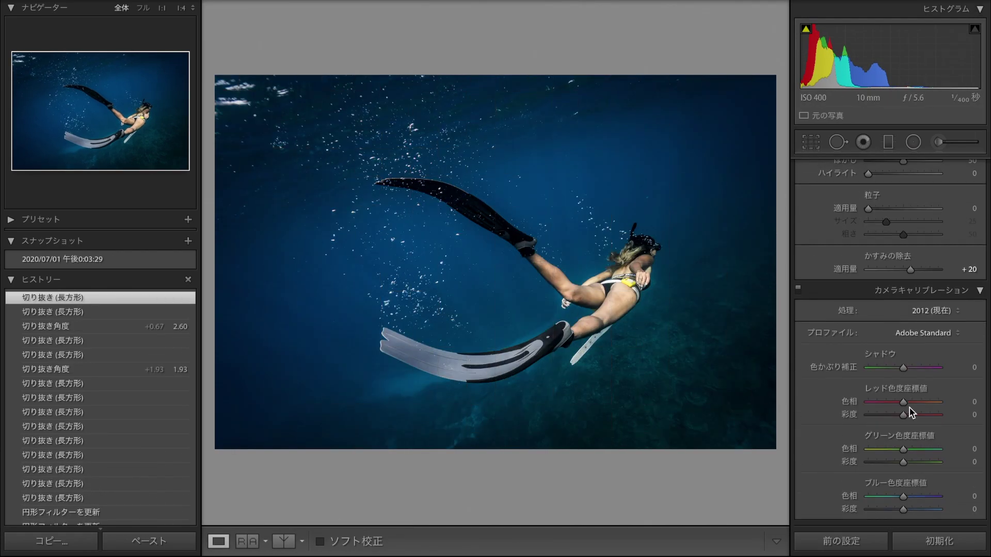
left_click_drag(908, 497, 906, 497)
mouse_move(903, 509)
left_mouse_down()
mouse_move(895, 510)
mouse_move(904, 497)
left_mouse_up()
scroll(903, 465, "up", 5)
mouse_move(909, 421)
left_mouse_down()
mouse_move(899, 424)
mouse_move(913, 431)
left_mouse_up()
Set HSL Blue to saturation −20, luminance +12, Yellow saturation −10, and compare before/after
scroll(862, 321, "up", 4)
mouse_move(908, 293)
left_mouse_down()
mouse_move(920, 293)
mouse_move(903, 293)
left_mouse_up()
left_click_drag(907, 307, 901, 309)
left_click(283, 541)
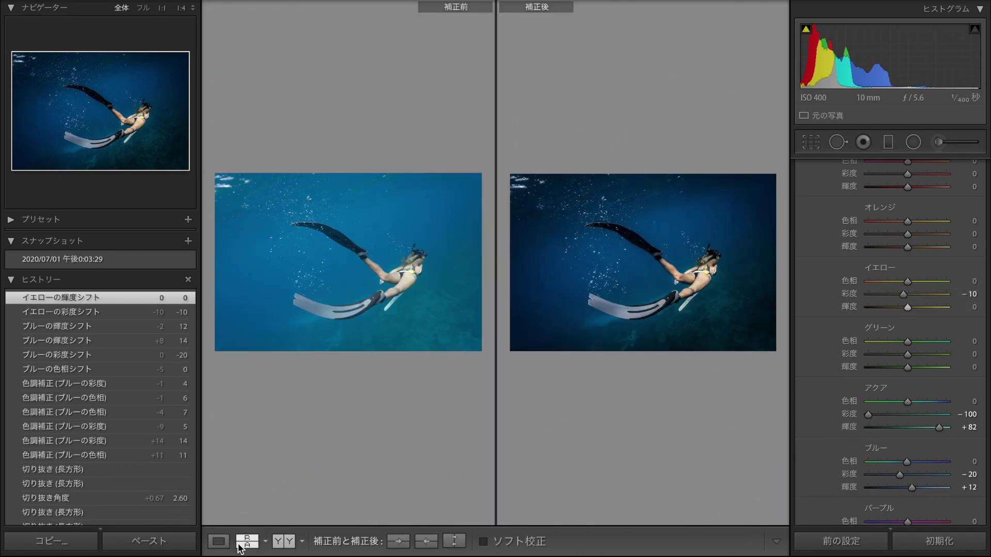
left_click(218, 541)
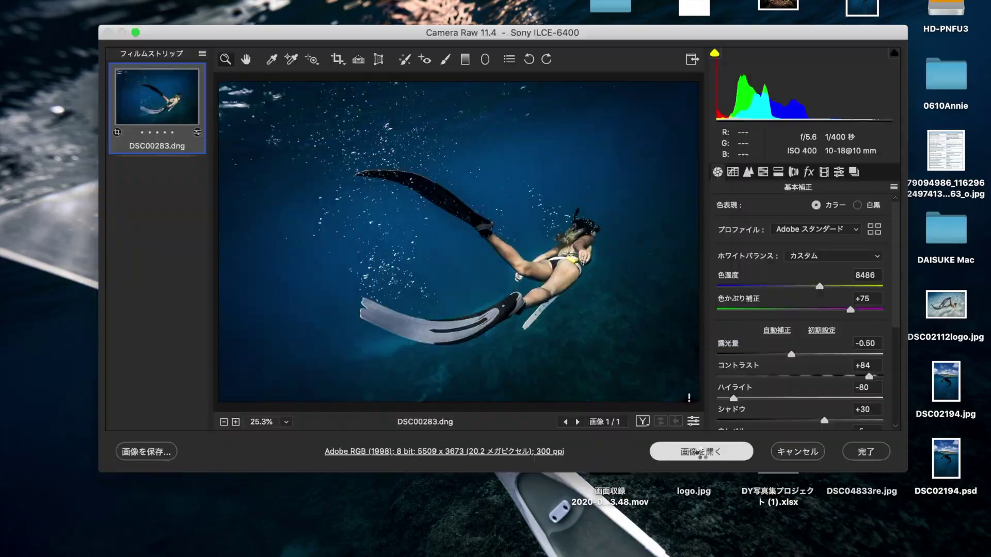
Open the photo in Photoshop, duplicate the layer, and add Color Balance with midtones +10 red
left_click(700, 453)
key("ctrl+j")
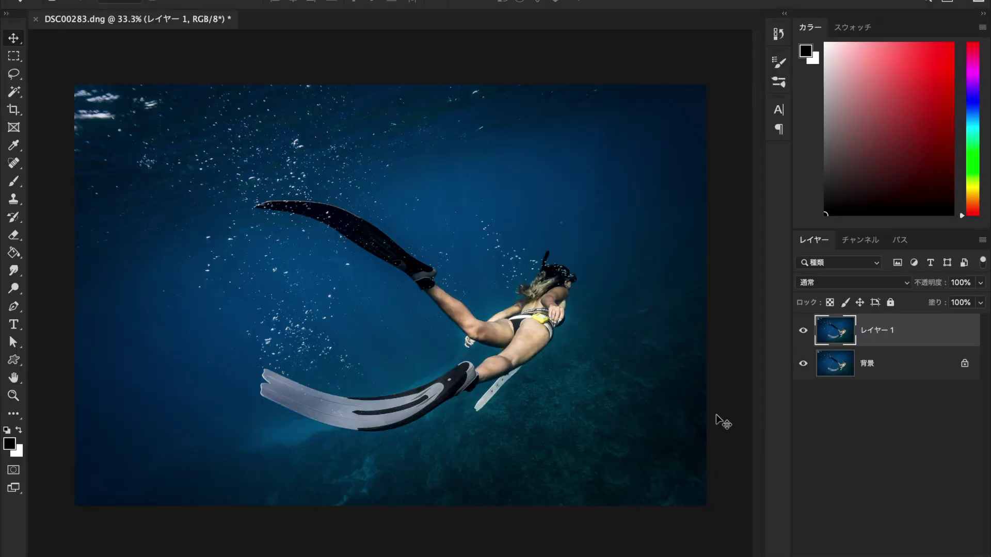
left_click(913, 548)
left_click(920, 419)
left_click_drag(764, 342, 772, 343)
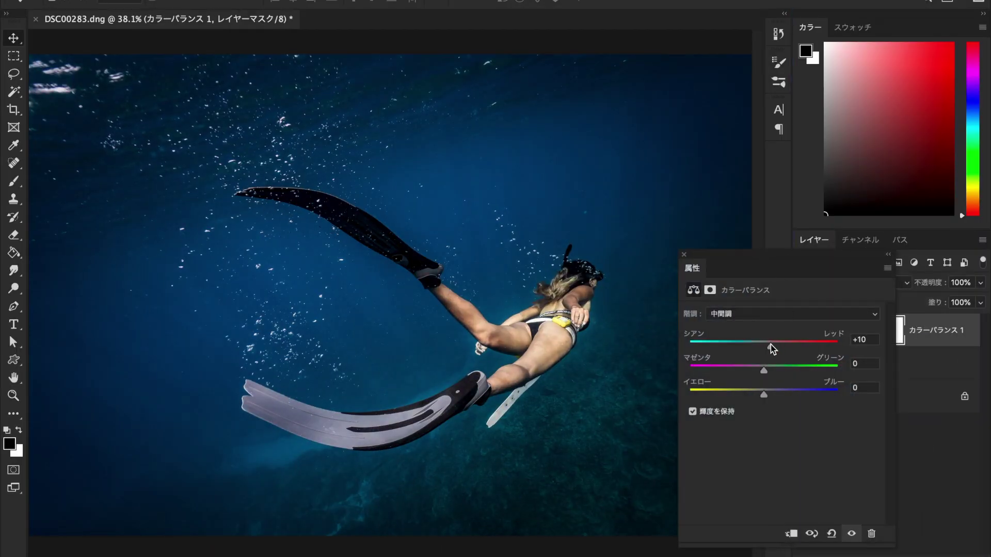
left_click(684, 254)
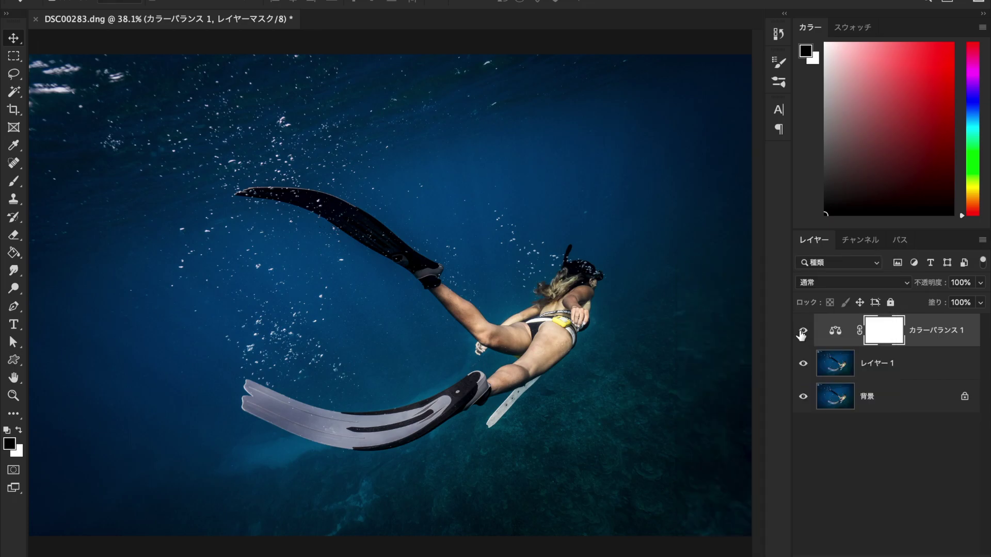
Lower Hue/Saturation lightness, shift hue to +8, and add a Levels layer at 2/0.97/255
left_click_drag(782, 420, 780, 420)
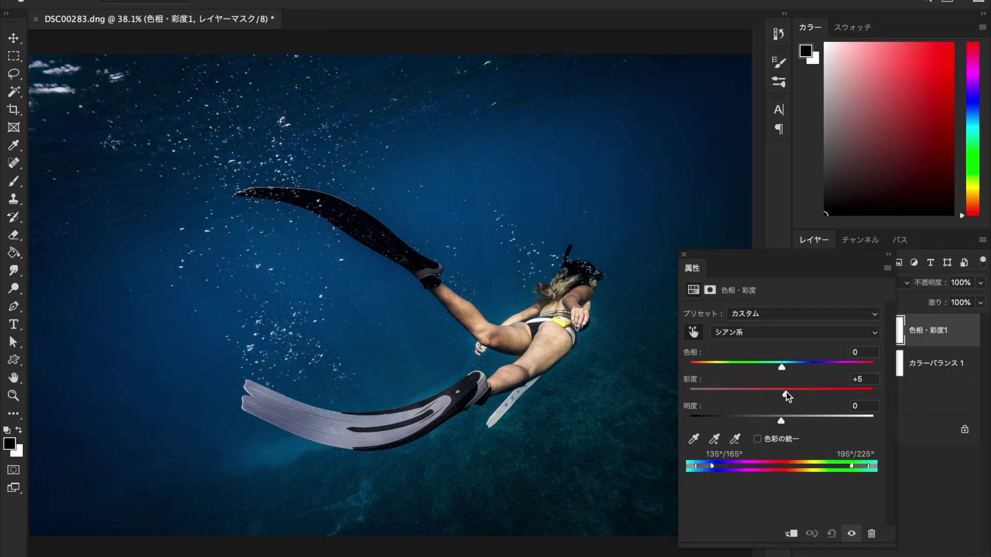
left_click_drag(782, 367, 790, 366)
left_click(795, 336)
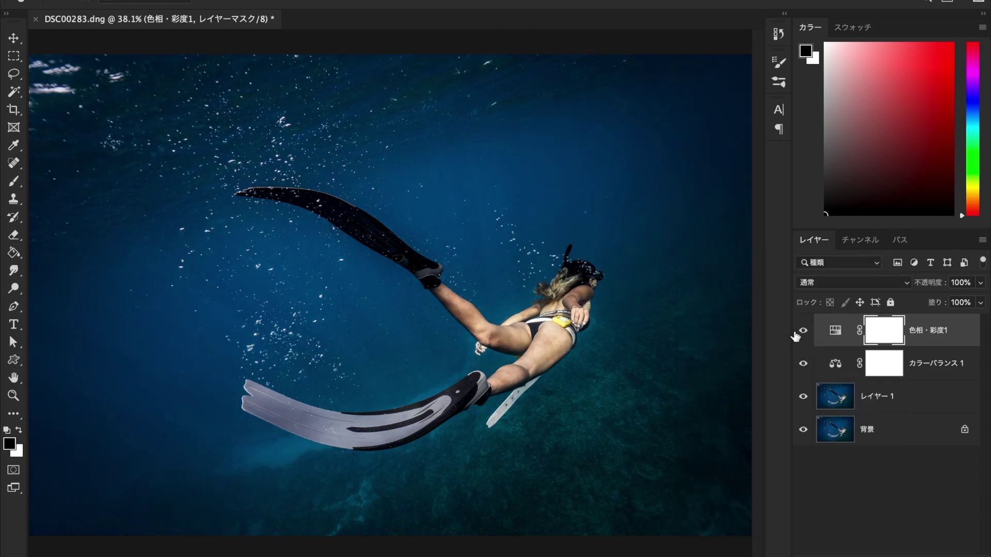
type("62")
left_click(847, 347)
left_click(900, 356)
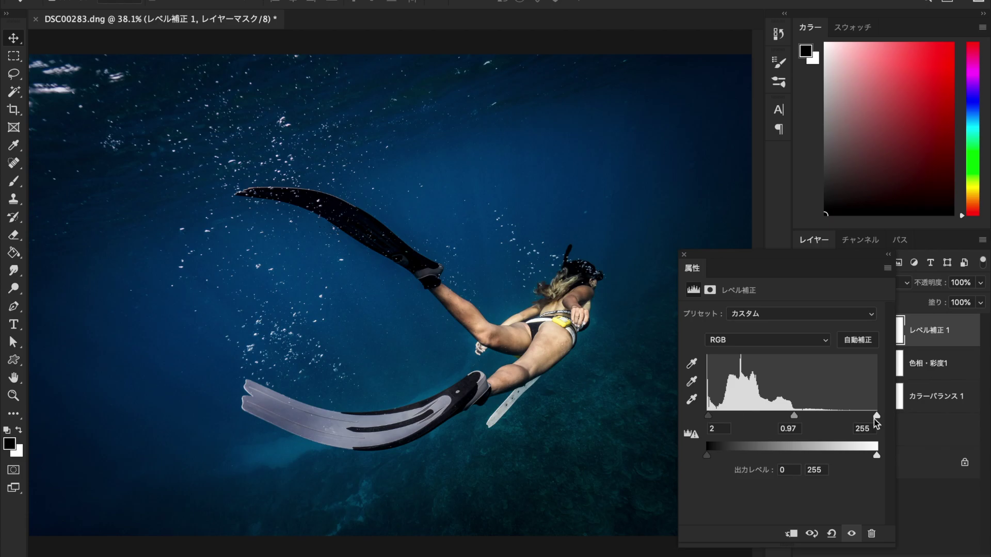
left_click(803, 329)
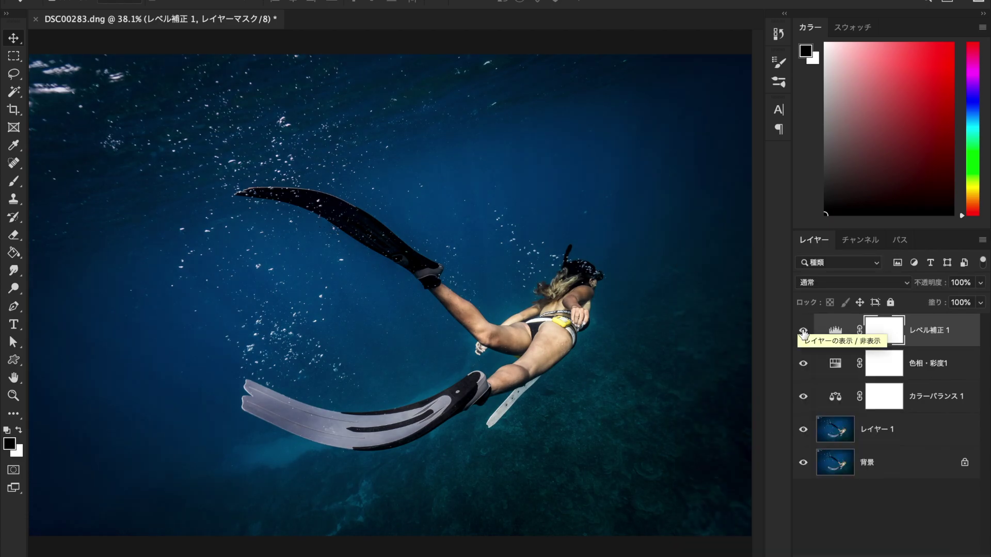
left_click(878, 429)
Spot-heal specks on the diver's skin, fins and water at 100% zoom on レイヤー 1
key("j")
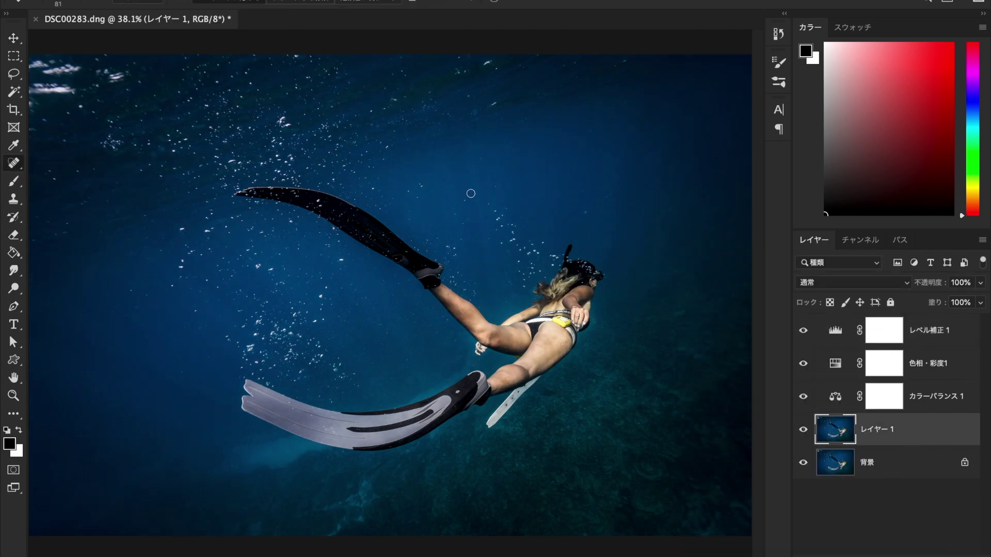
key("ctrl+1")
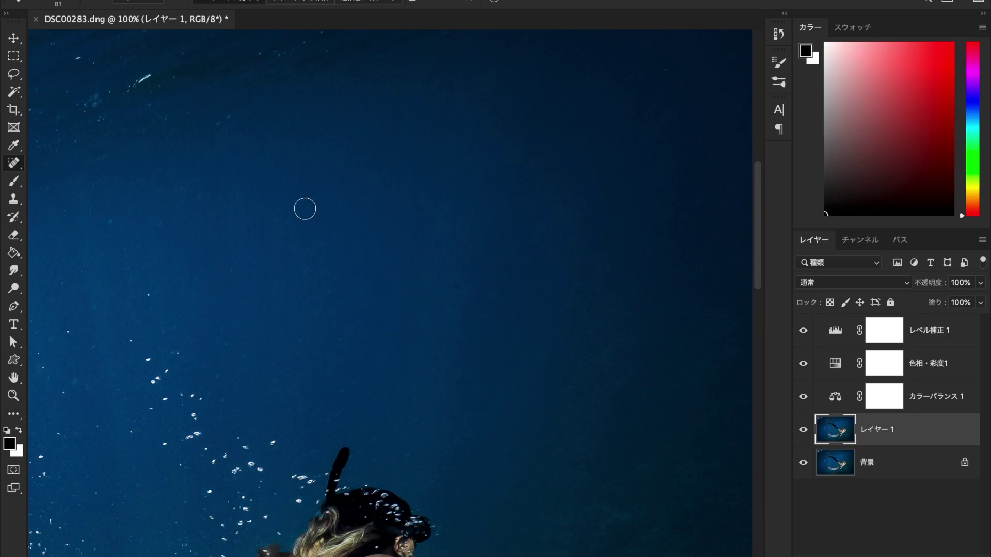
scroll(248, 191, "down", 1)
scroll(325, 258, "down", 10)
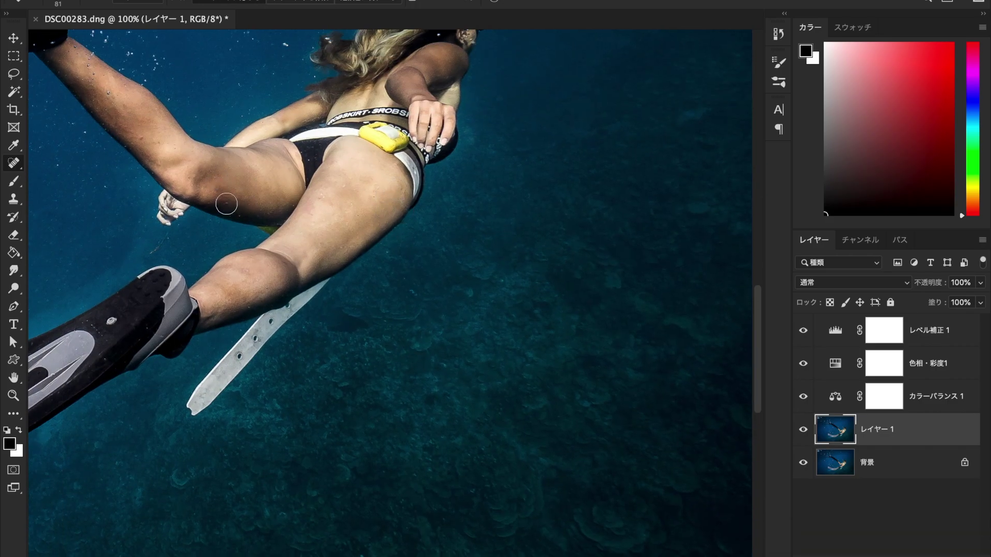
scroll(374, 199, "up", 5)
scroll(325, 270, "left", 3)
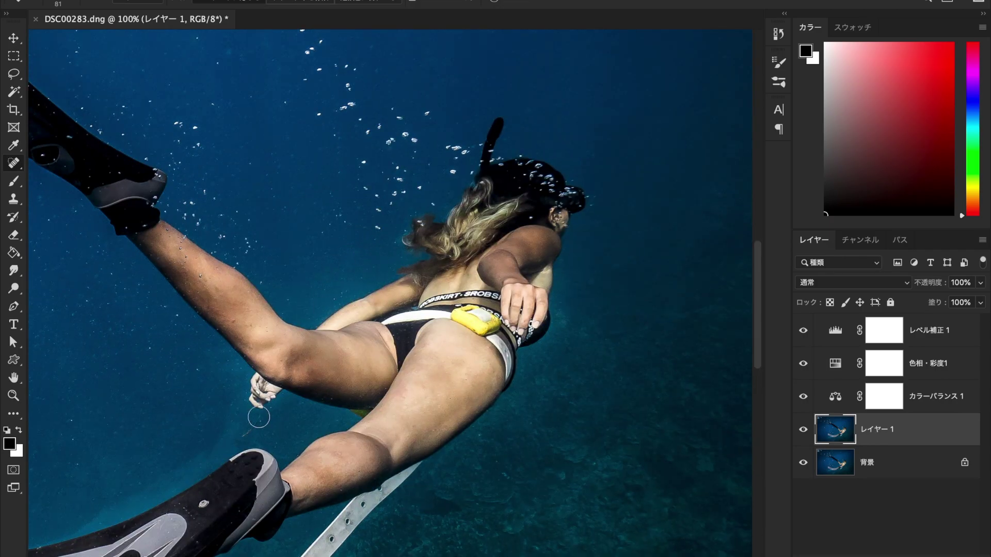
scroll(309, 413, "down", 7)
scroll(341, 410, "left", 10)
scroll(344, 407, "left", 5)
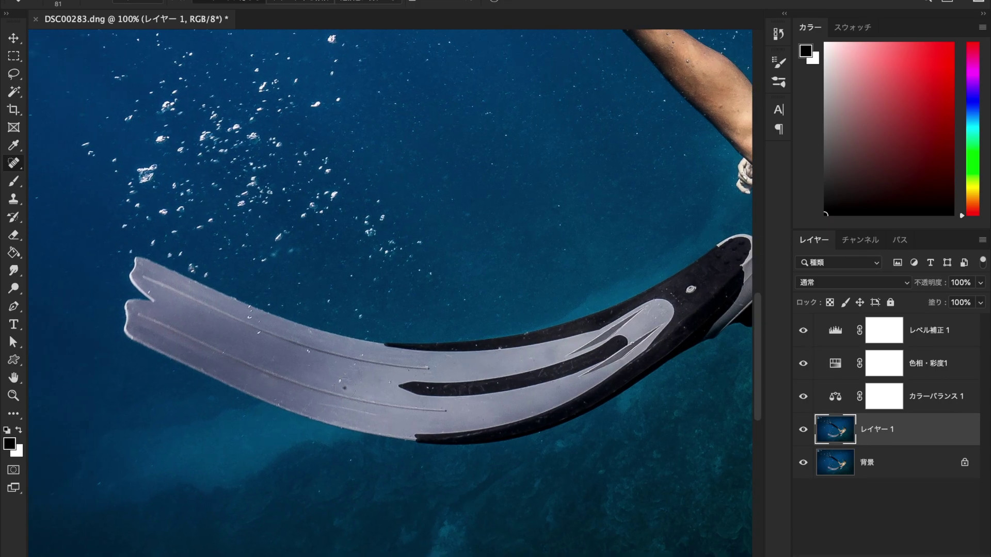
scroll(344, 387, "up", 5)
scroll(336, 394, "down", 5)
scroll(337, 394, "left", 8)
Review the whole image, touch up the bubbles, and stamp all visible layers into a new layer
key("ctrl+0")
key("ctrl+1")
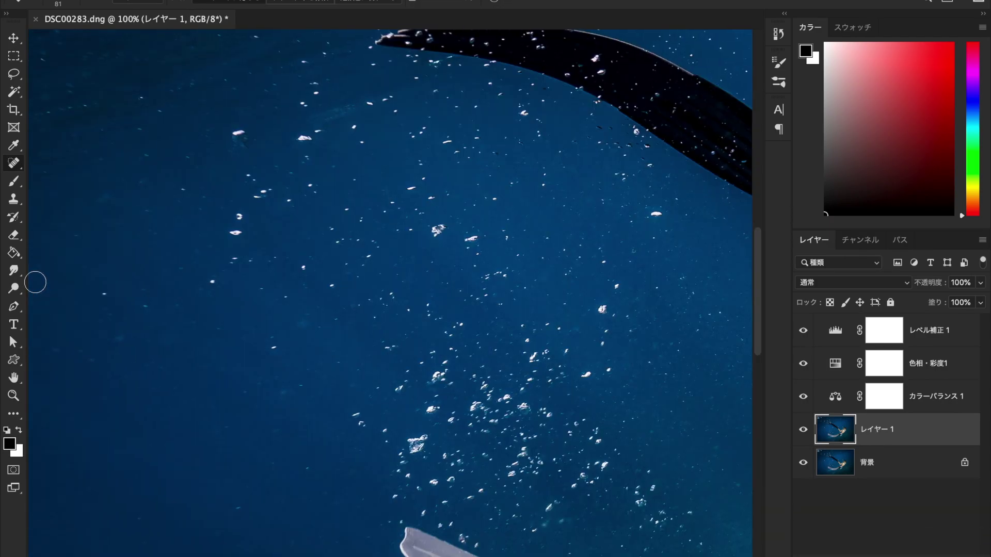
scroll(360, 322, "left", 2)
key("ctrl+0")
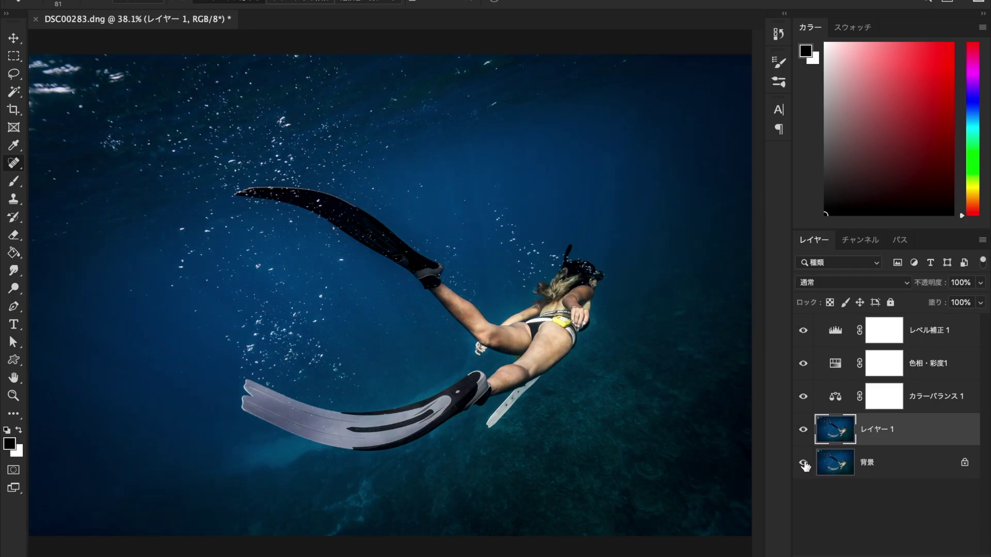
left_click(964, 336)
key("ctrl+alt+shift+e")
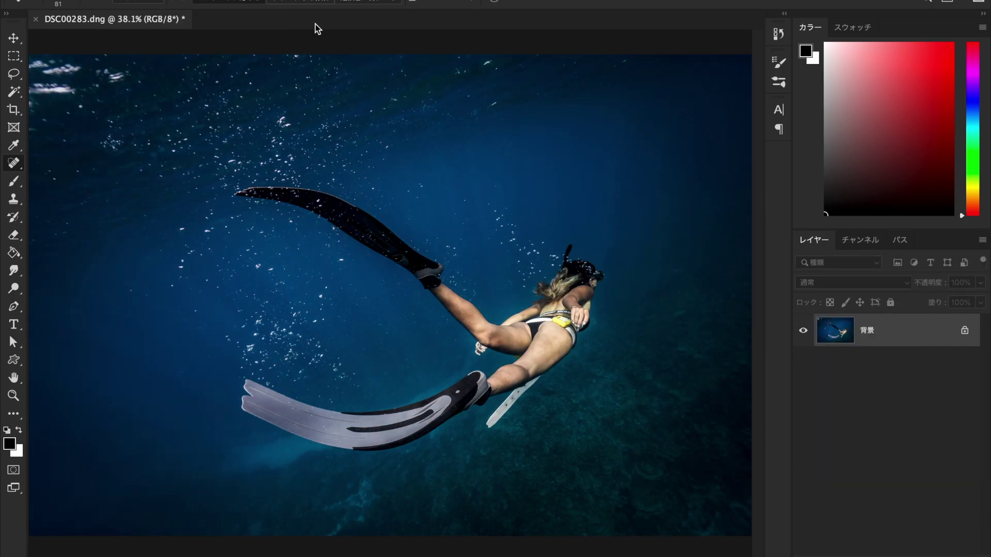
Push in the swimmer's hip contour with Liquify's warp brush and apply it
left_click(409, 2)
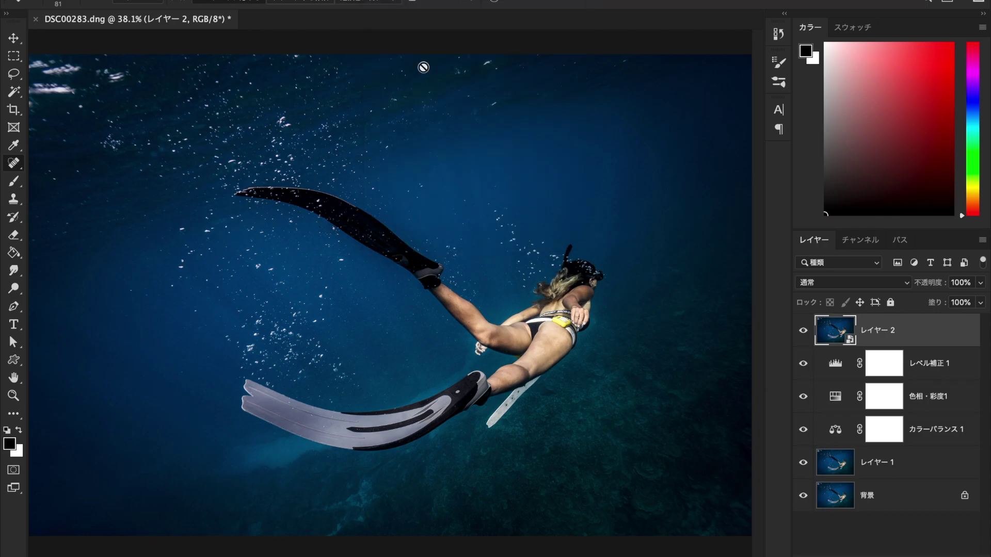
left_click(422, 72)
left_click_drag(559, 327, 545, 302)
key("[")
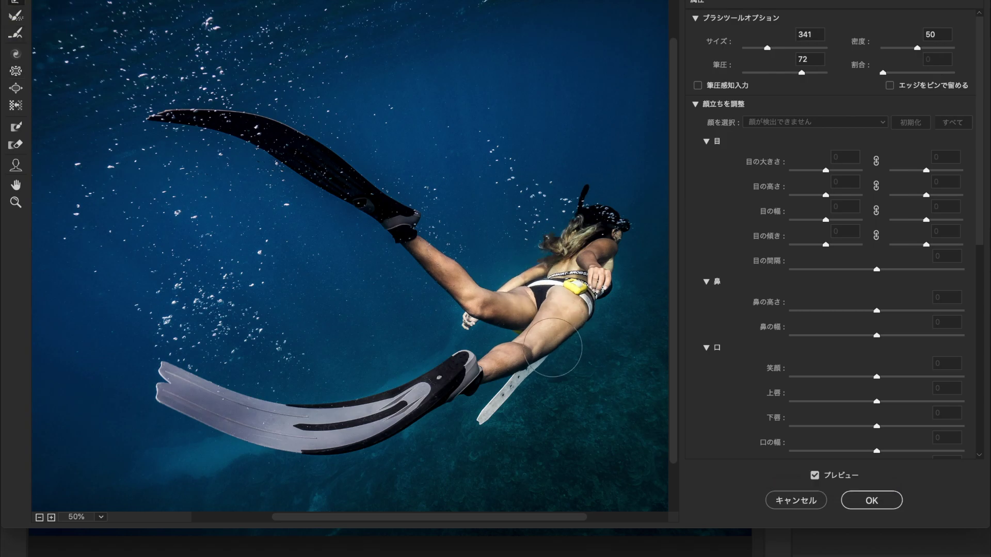
left_click(872, 501)
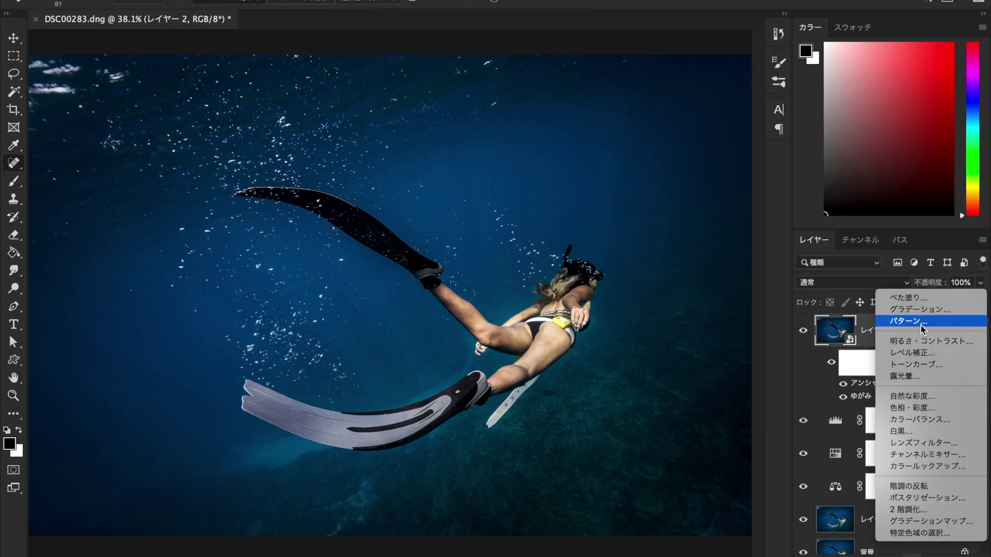
Add a darkening Curves layer and paint black on its mask over the centre and swimmer
left_click(894, 360)
key("b")
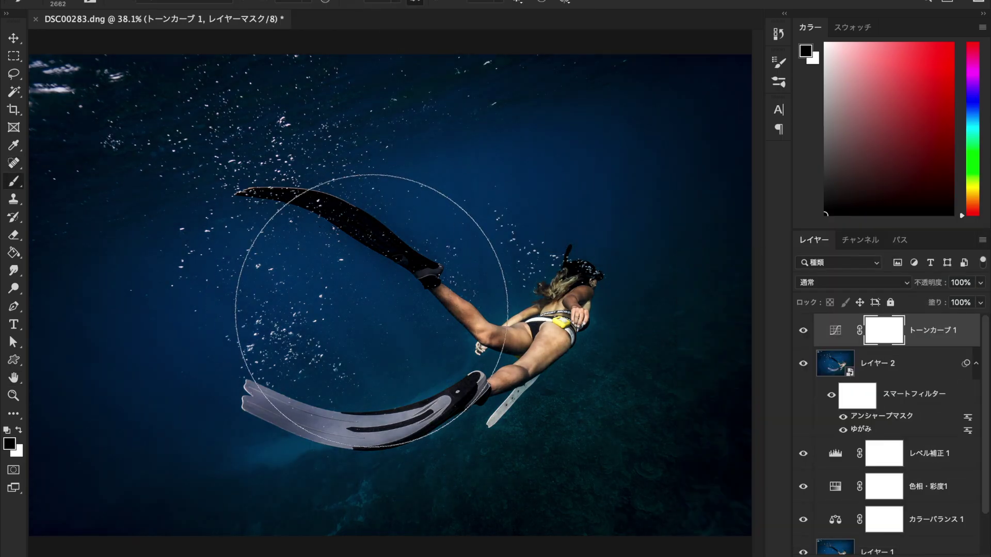
left_click_drag(343, 276, 429, 269)
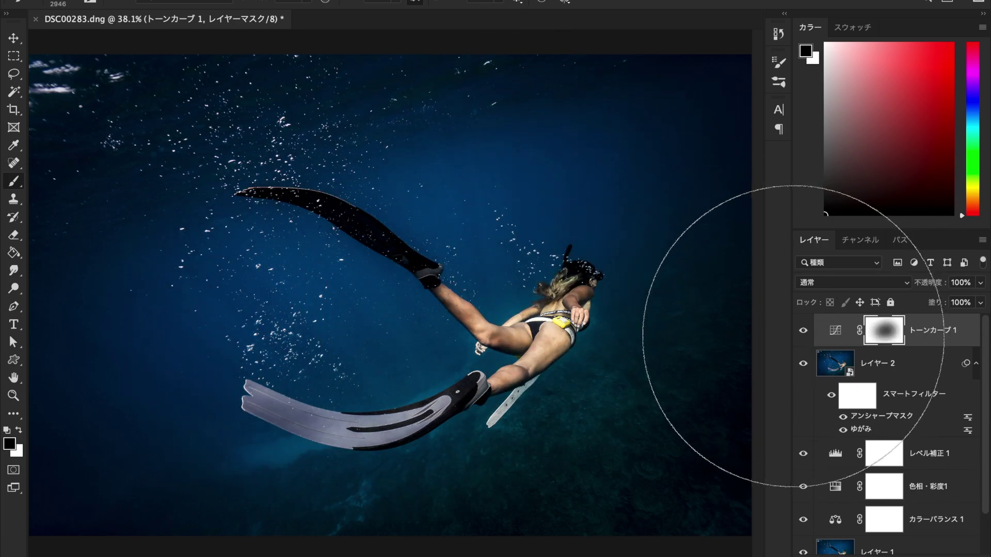
left_click_drag(205, 321, 790, 333)
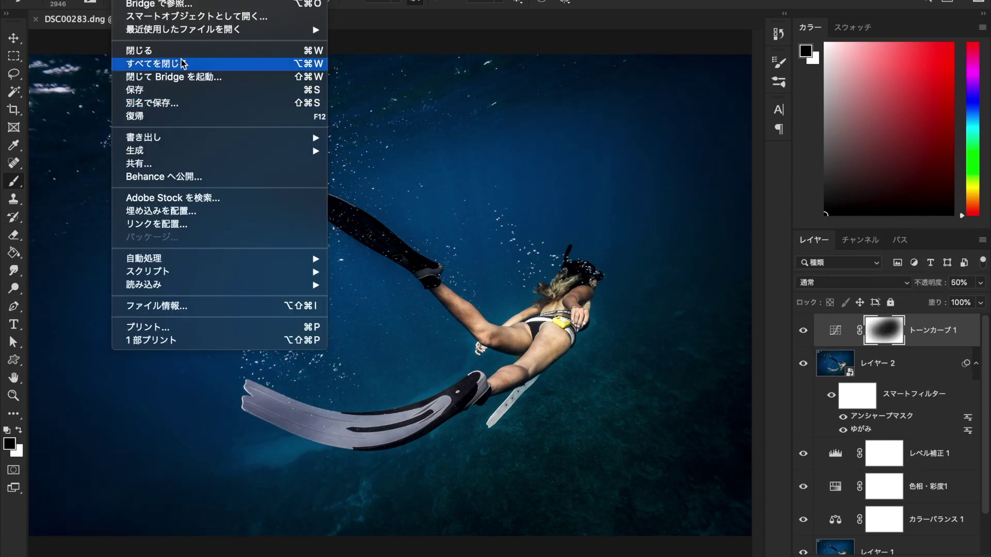
Place logo_white_low.png small at the bottom centre and export the photo as a JPG
left_click(155, 41)
double_click(418, 201)
left_click_drag(169, 27, 43, 34)
mouse_move(391, 297)
left_mouse_down()
mouse_move(391, 497)
mouse_move(353, 507)
left_mouse_up()
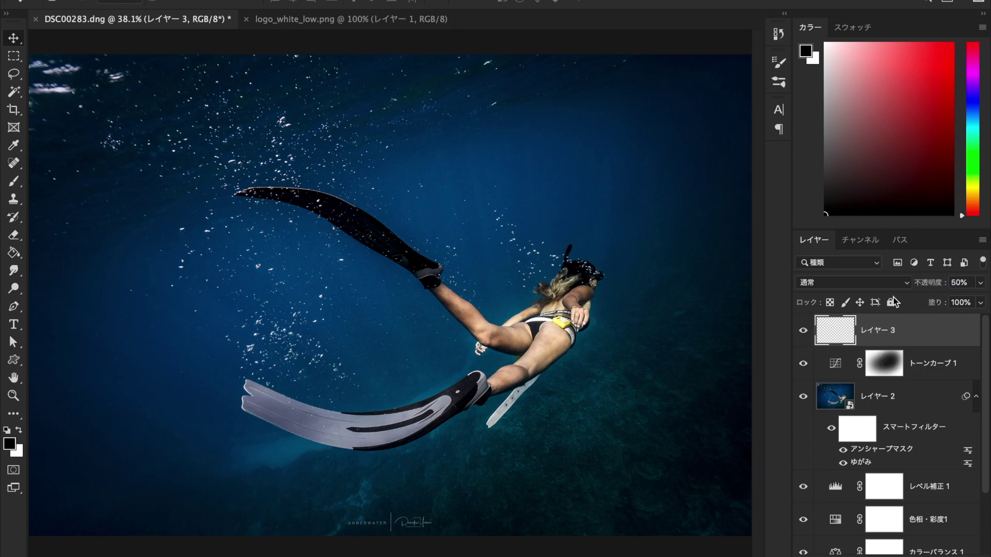
left_click(130, 2)
left_click(402, 143)
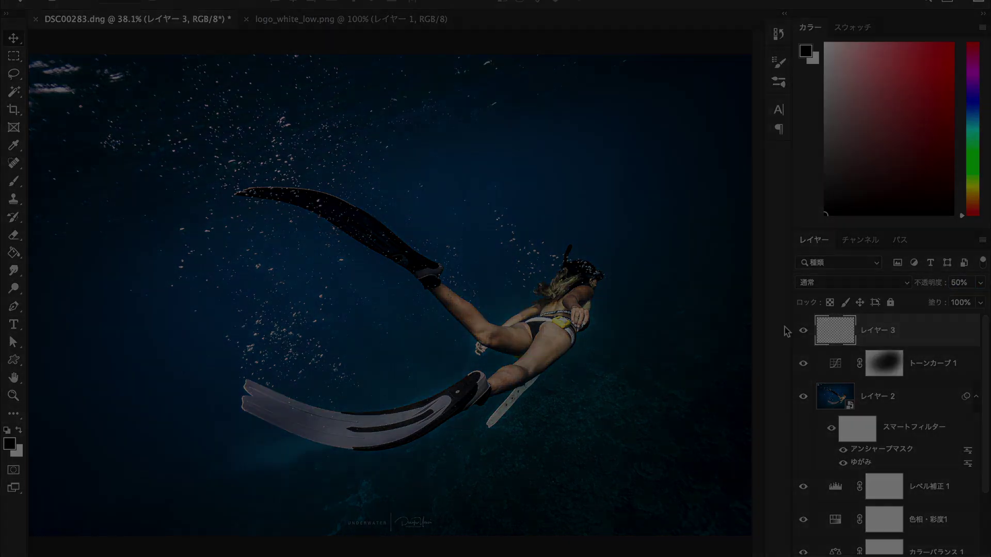